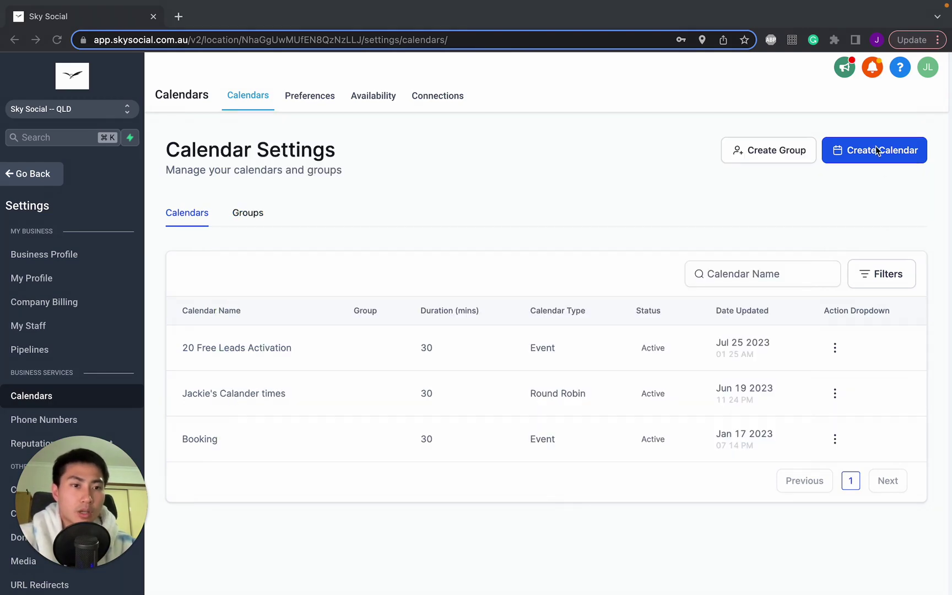
Start a new simple calendar named 'test 1 30min'.
left_click(801, 179)
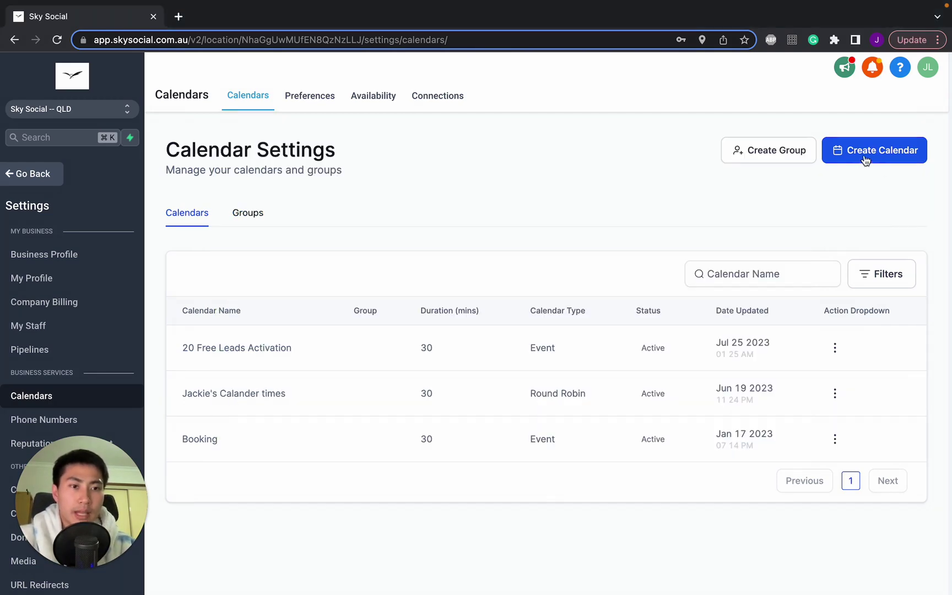
left_click(874, 160)
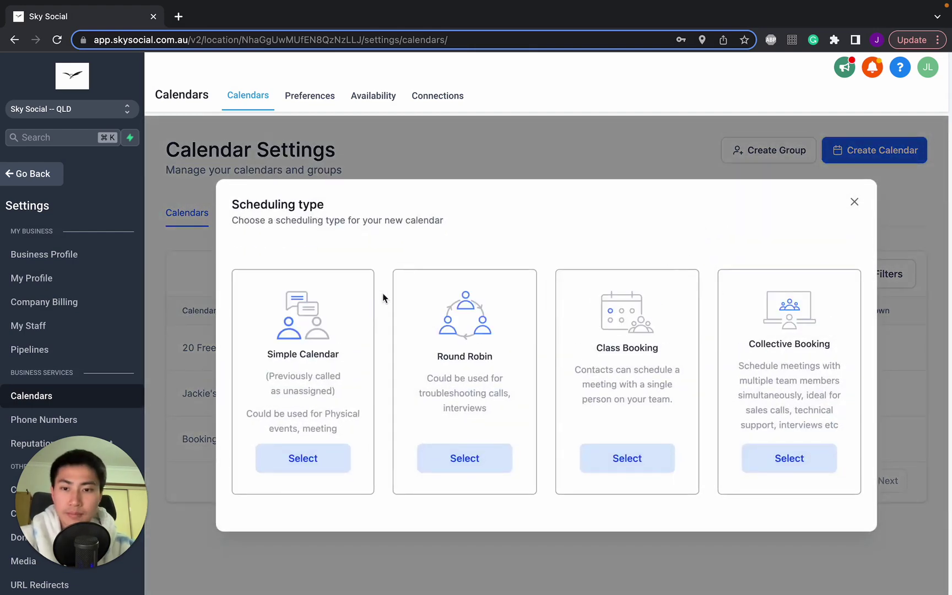
left_click(299, 462)
left_click(501, 192)
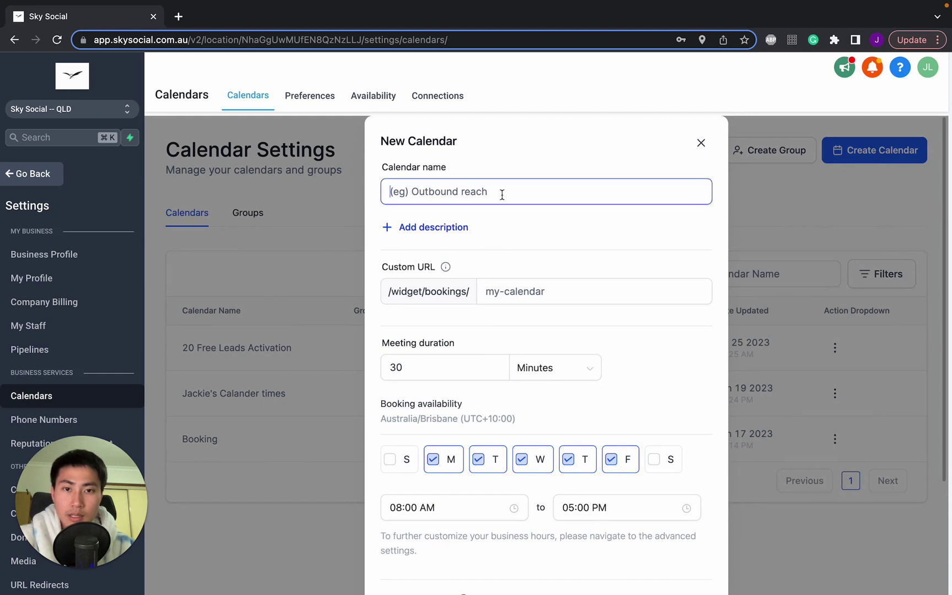
type("test 1 30min")
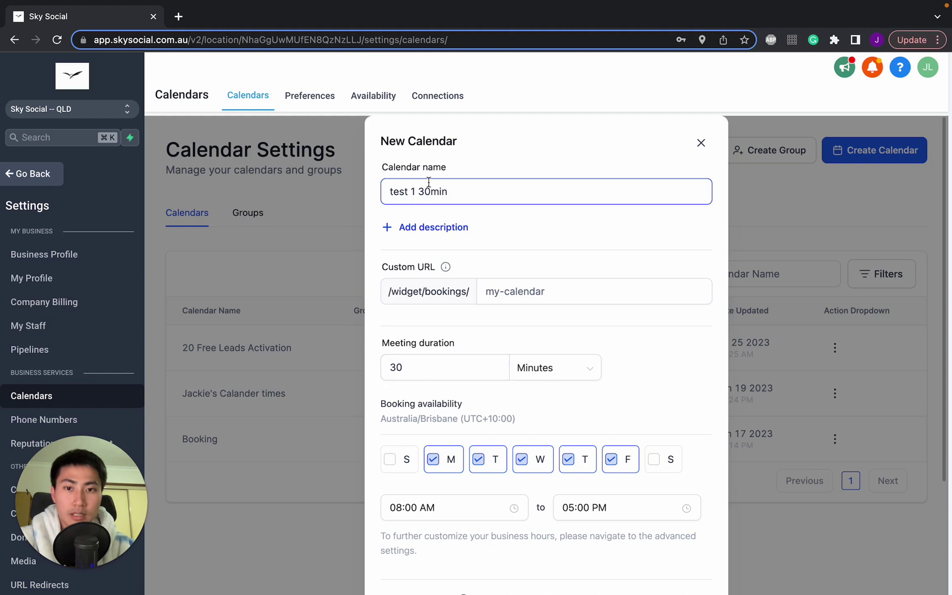
Give the calendar the booking URL slug test130, save it, and dismiss the success message.
scroll(461, 267, "down", 1)
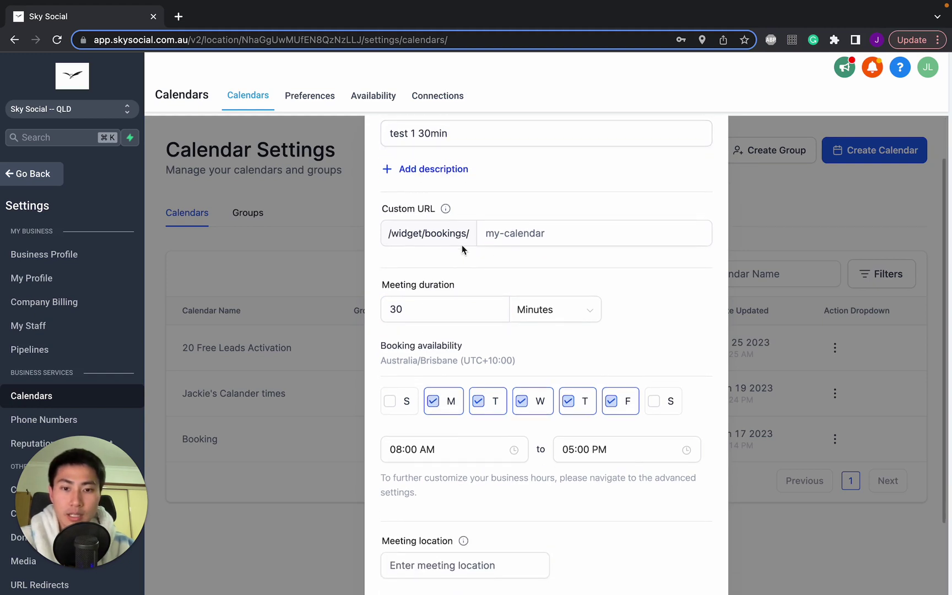
scroll(498, 182, "down", 2)
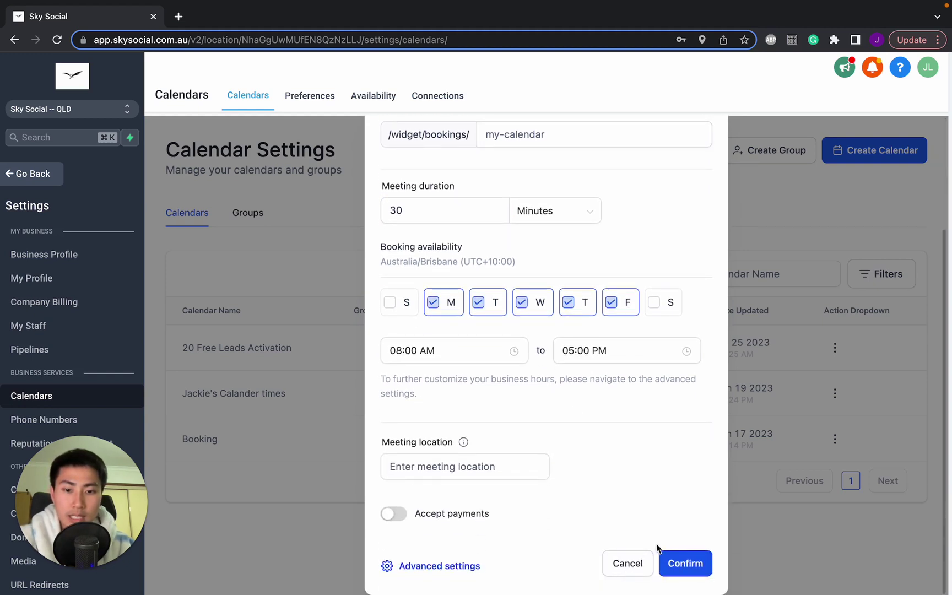
left_click(676, 569)
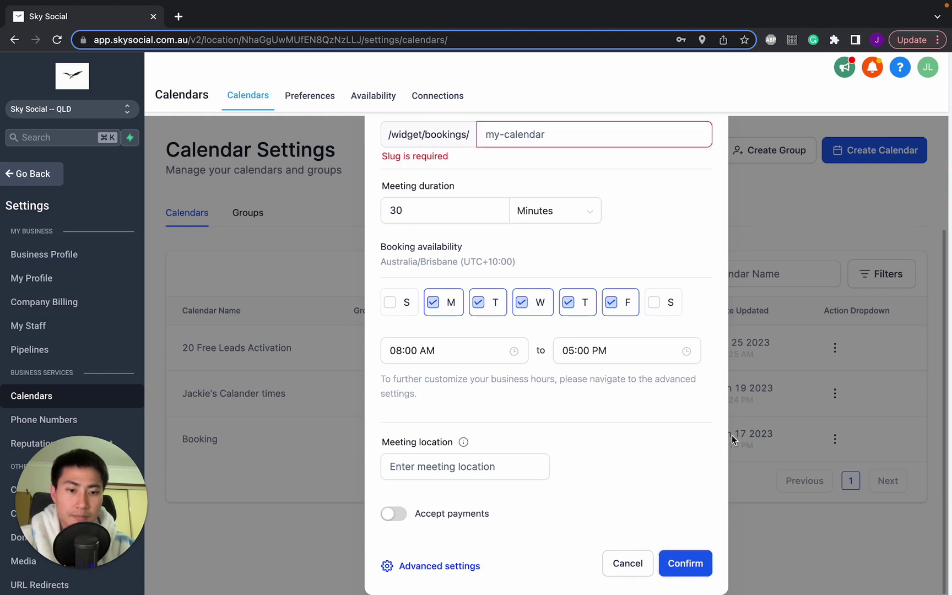
left_click(515, 134)
scroll(515, 135, "up", 1)
type("test1")
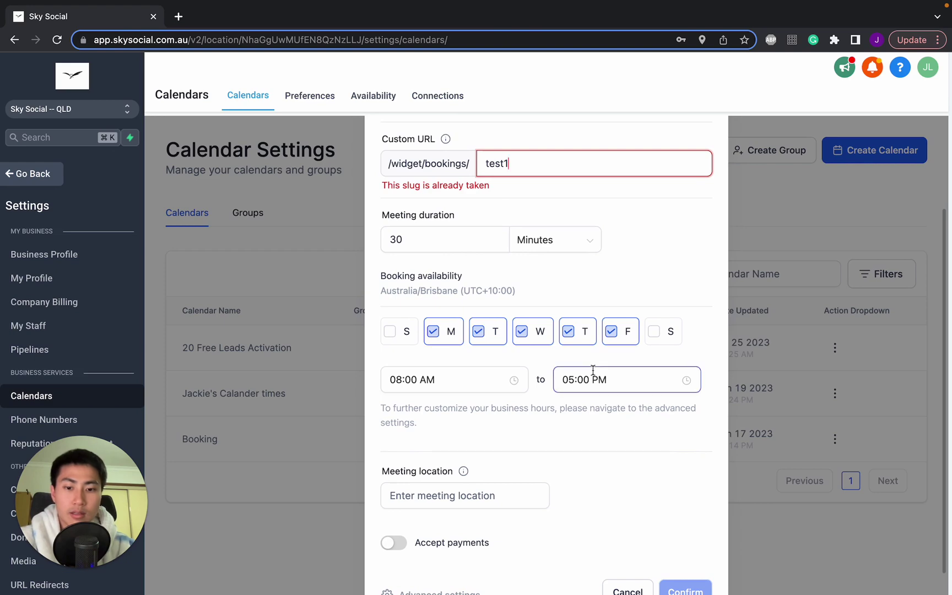
type("30")
scroll(683, 452, "down", 1)
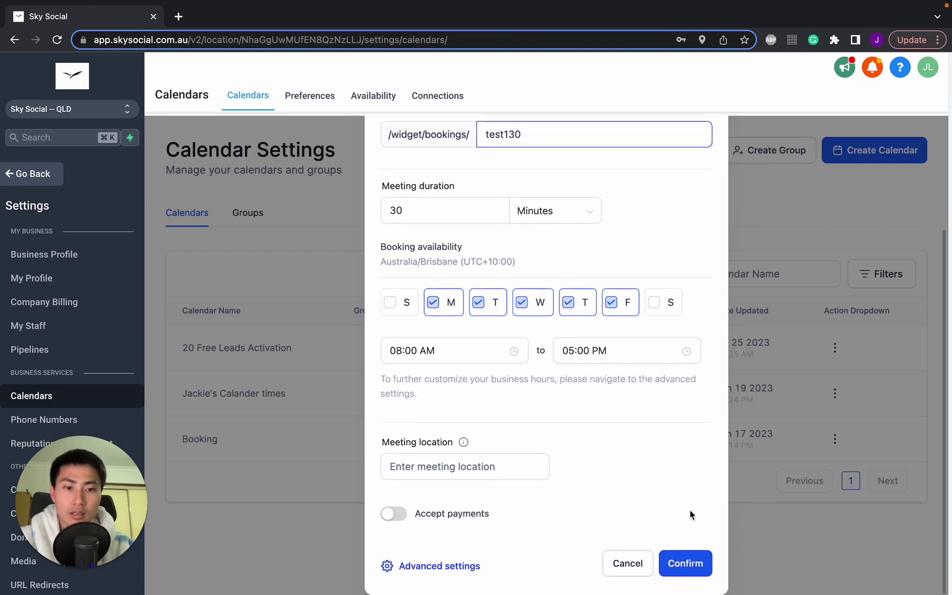
left_click(673, 567)
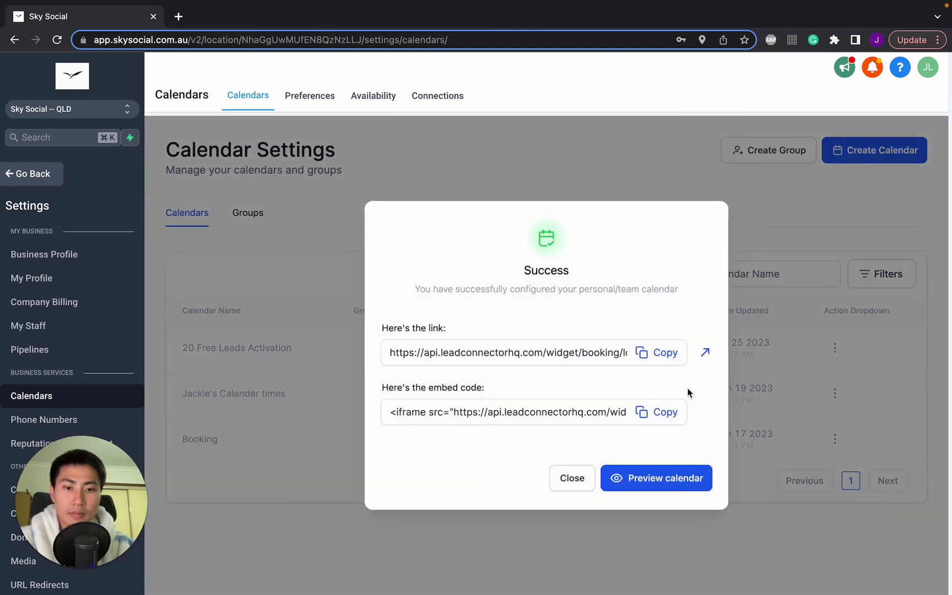
left_click(570, 477)
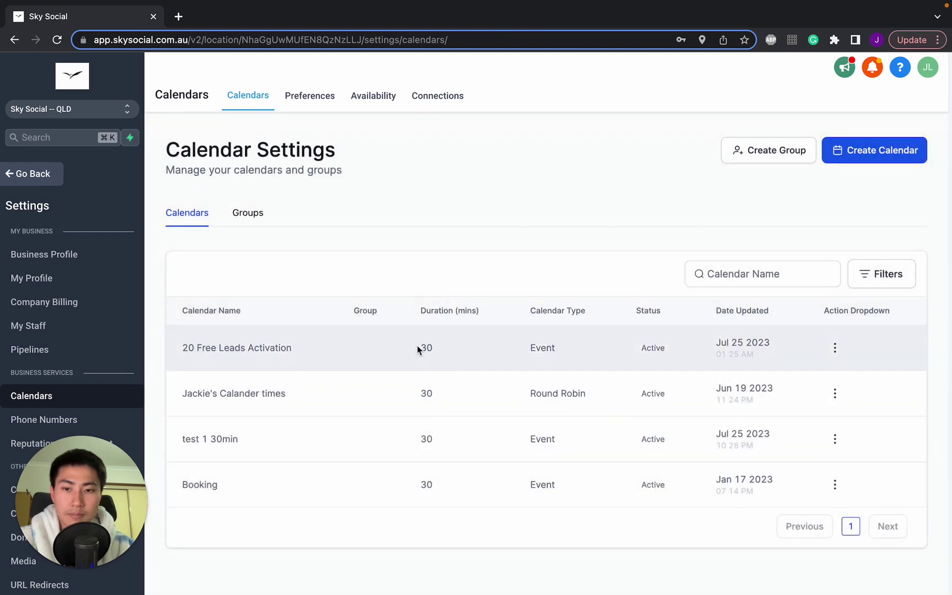
Create simple calendar 'test 2 60min' with slug test260 and a 60-minute meeting duration.
left_click(865, 157)
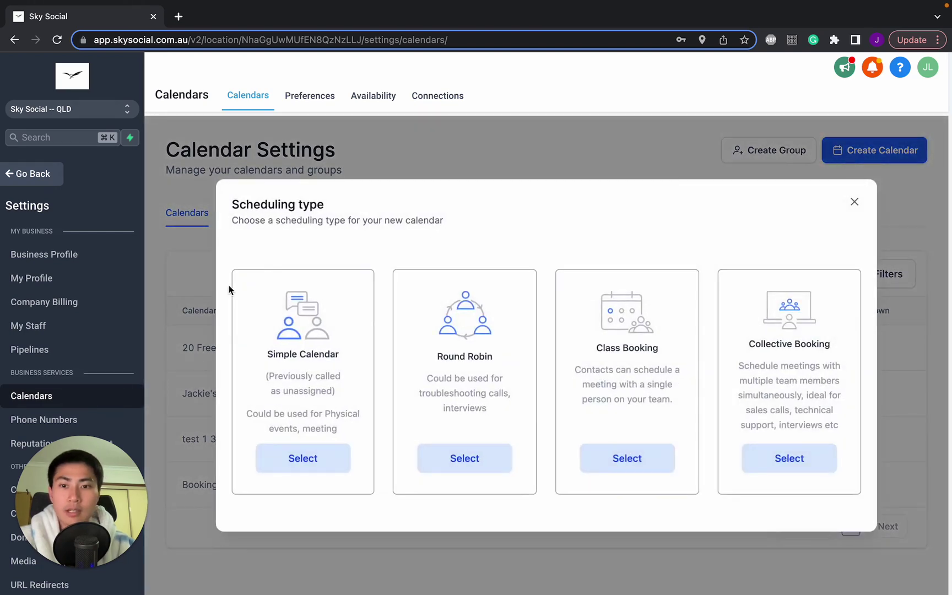
left_click(301, 456)
left_click(477, 192)
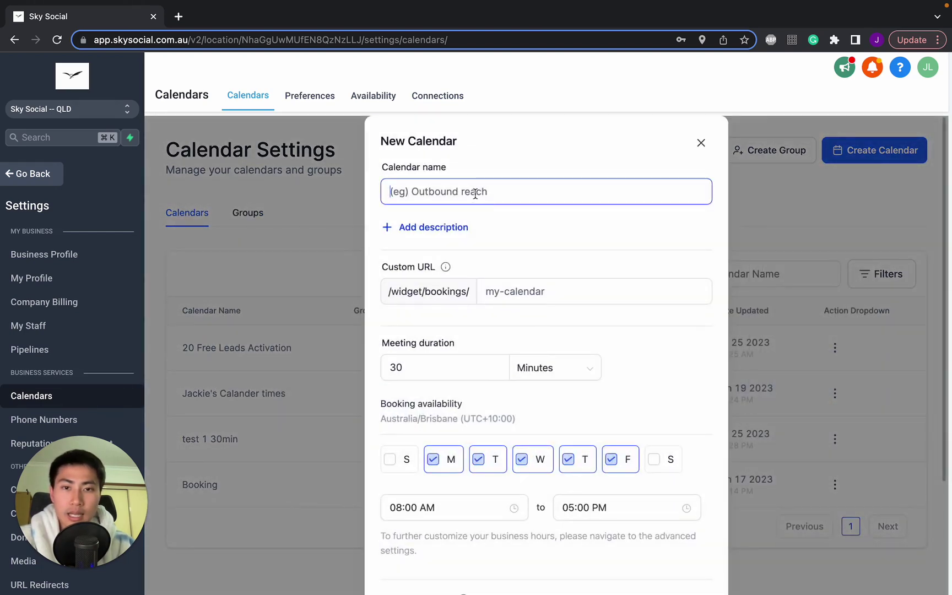
type("test 2 ")
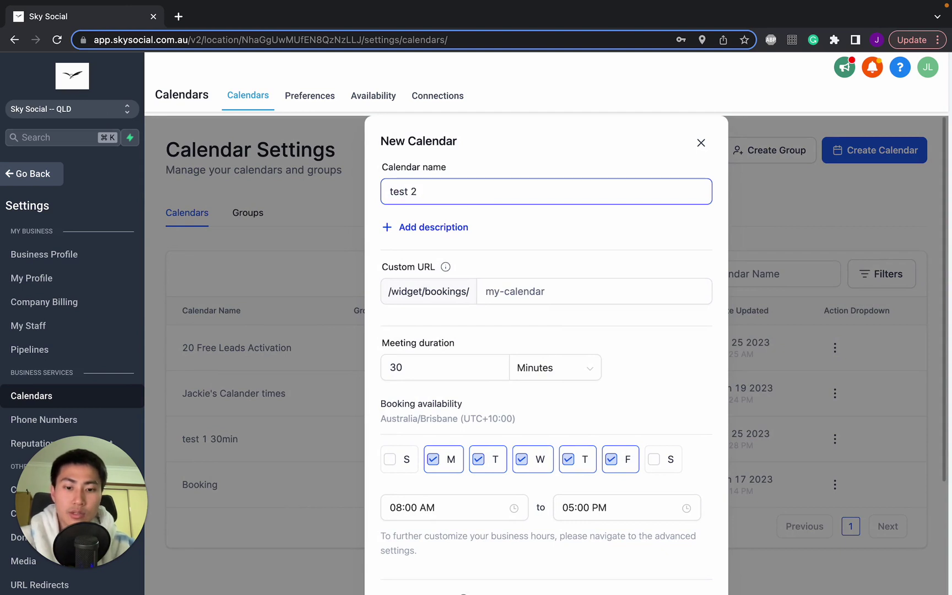
type("60min")
left_click(514, 290)
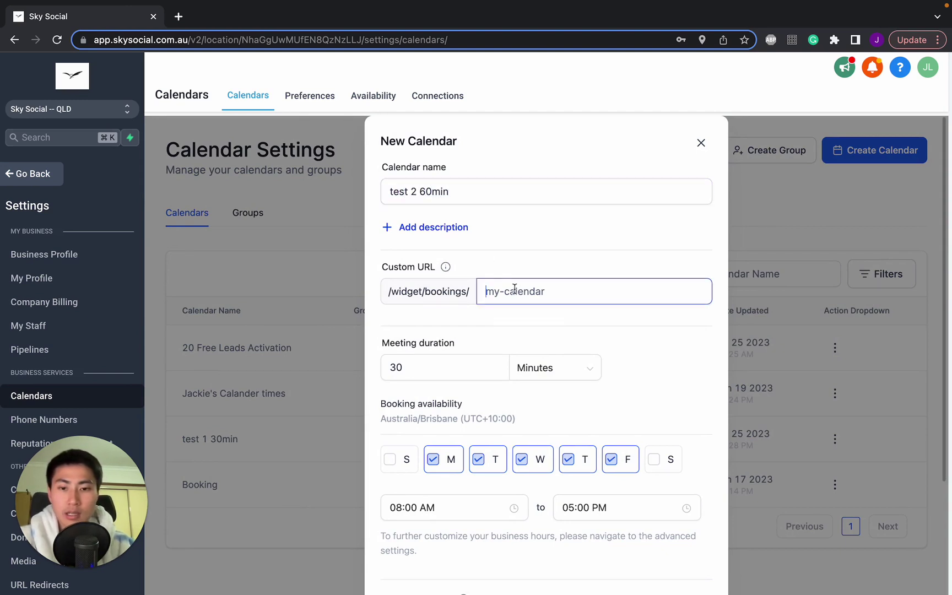
type("test2")
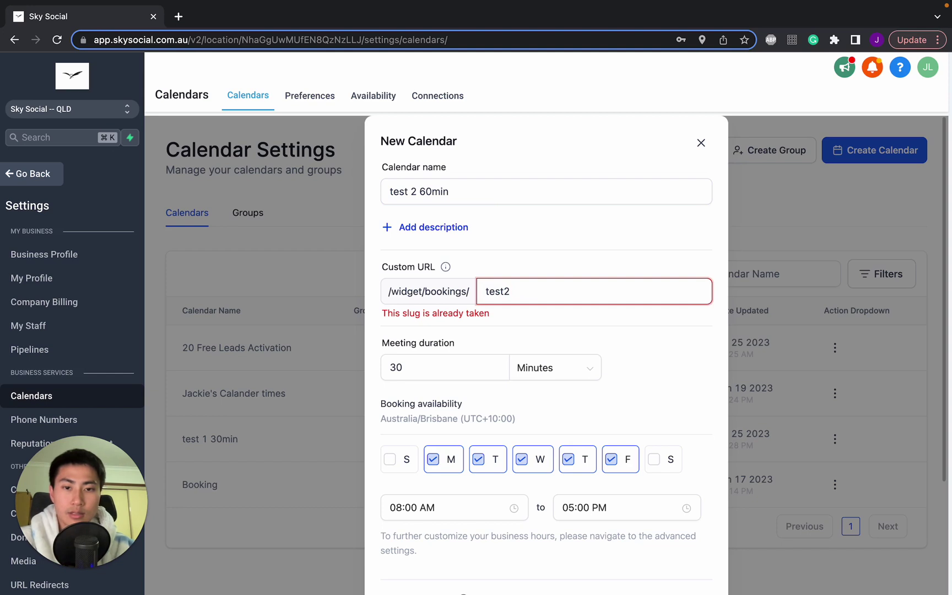
type("60")
left_click(447, 365)
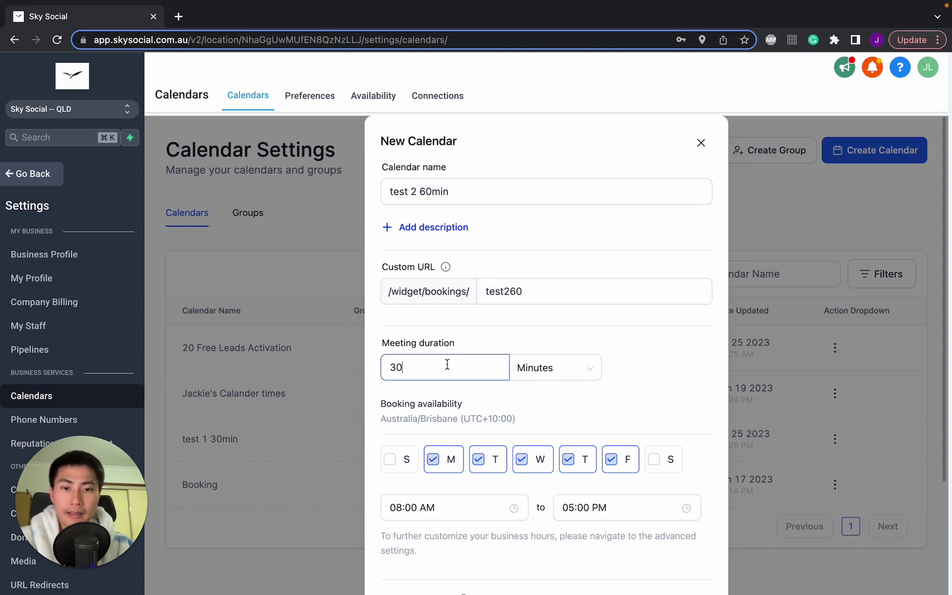
key("BackSpace")
key("BackSpace")
type("60")
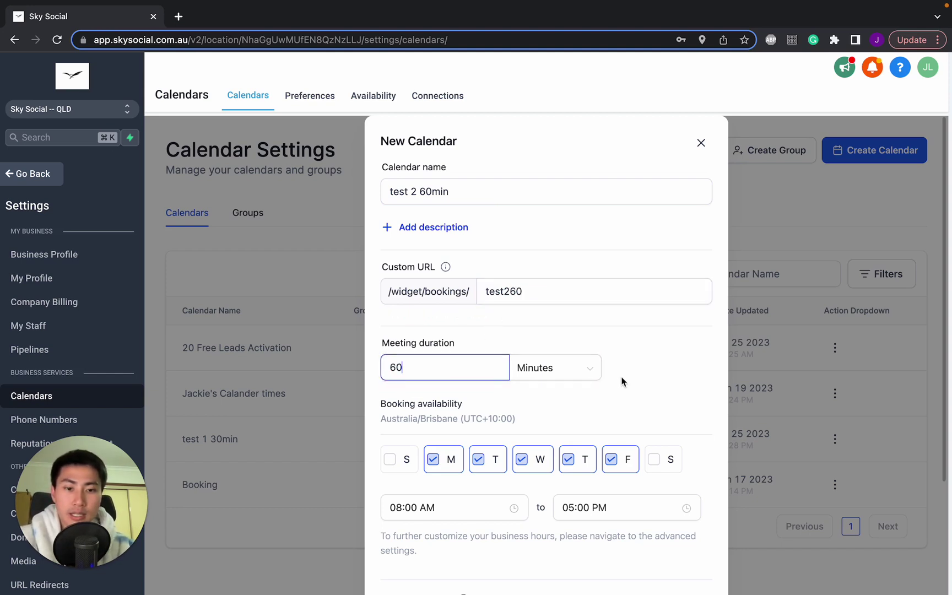
scroll(622, 379, "down", 3)
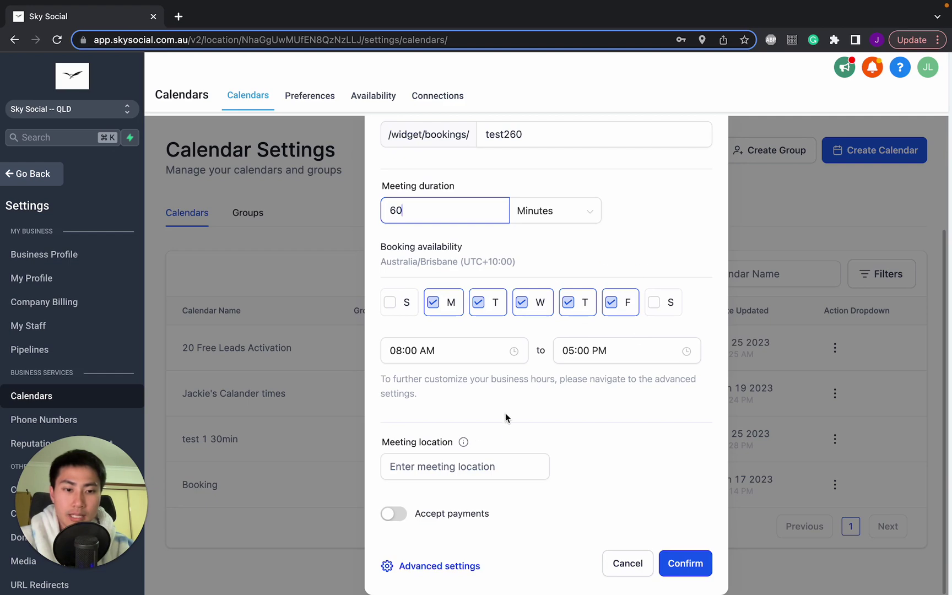
left_click(681, 567)
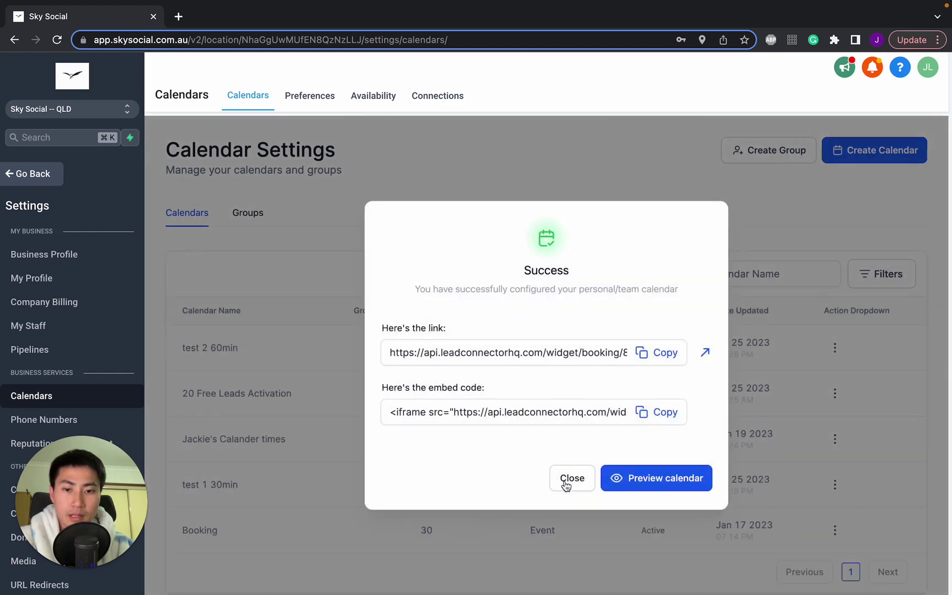
Create group 'Massage example 30 and 60mins' with description 'test' and URL slug 3060.
left_click(565, 483)
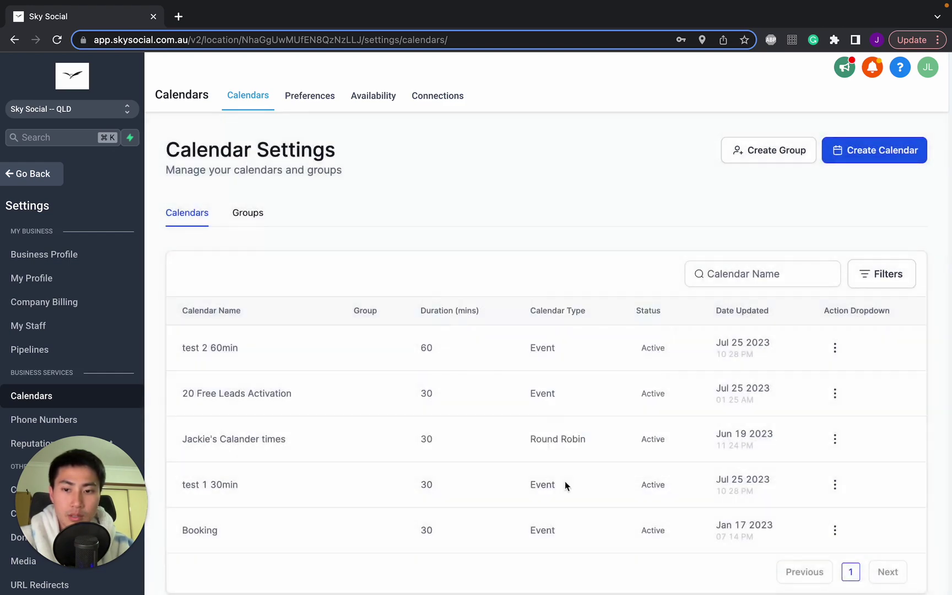
left_click(243, 220)
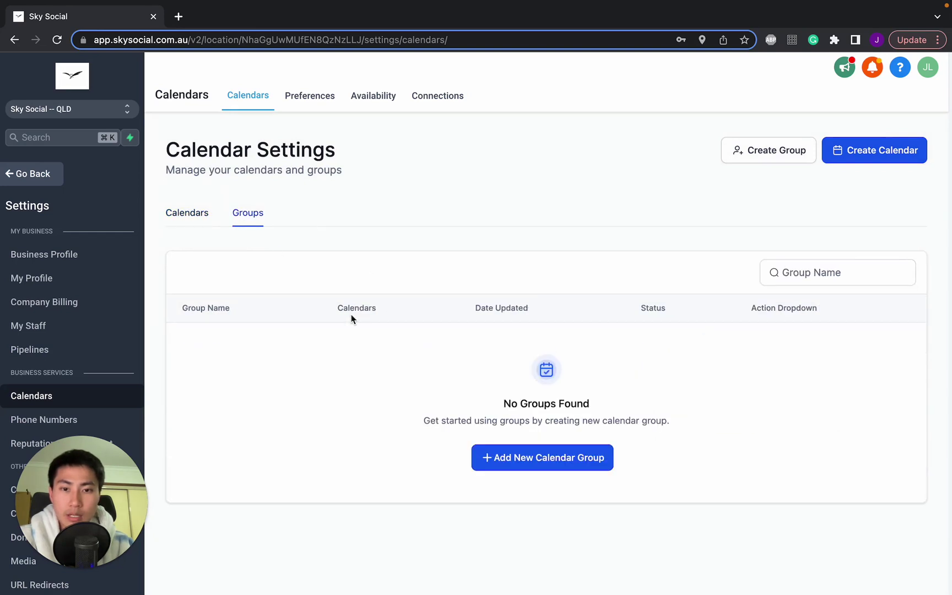
left_click(540, 456)
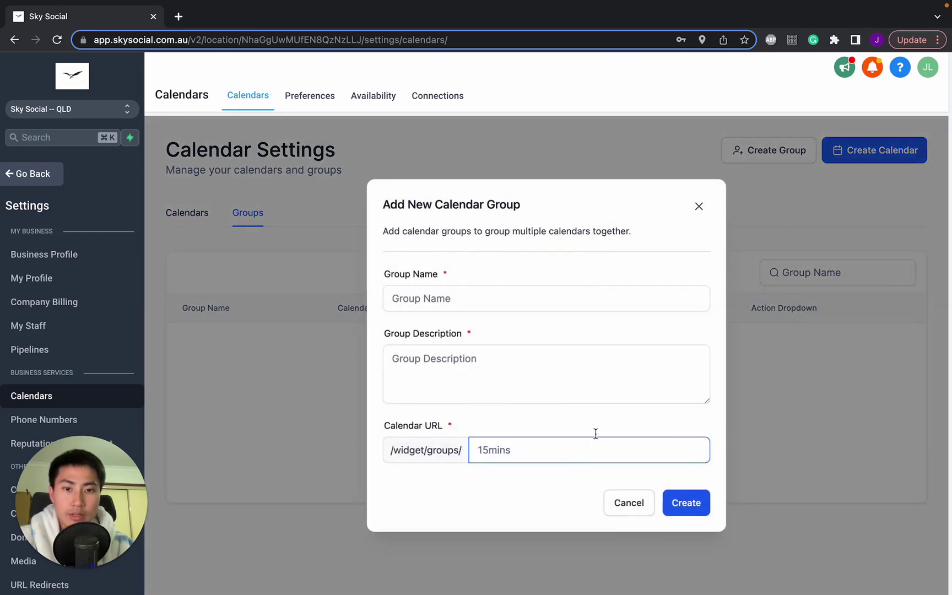
left_click(494, 303)
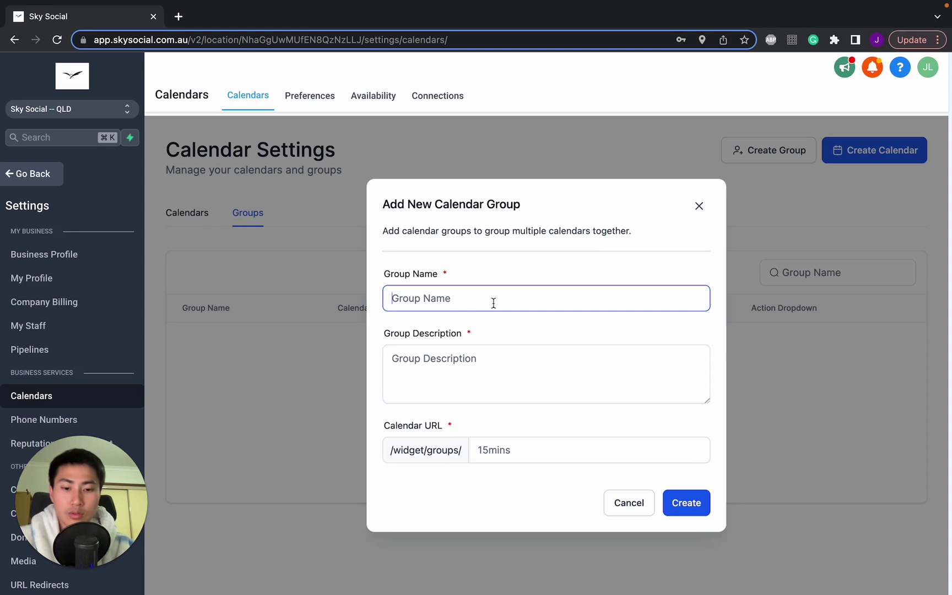
type("Mas")
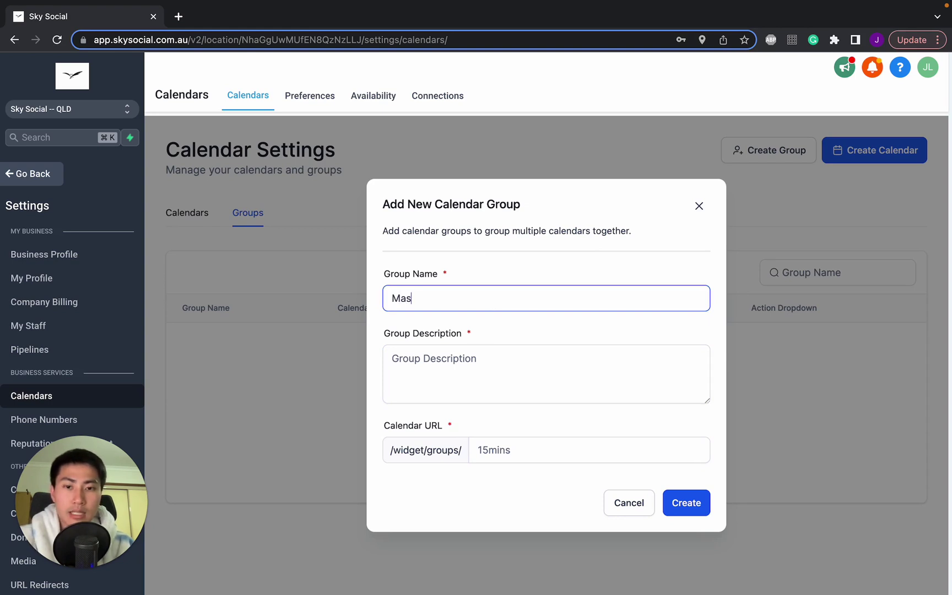
type("sage example ")
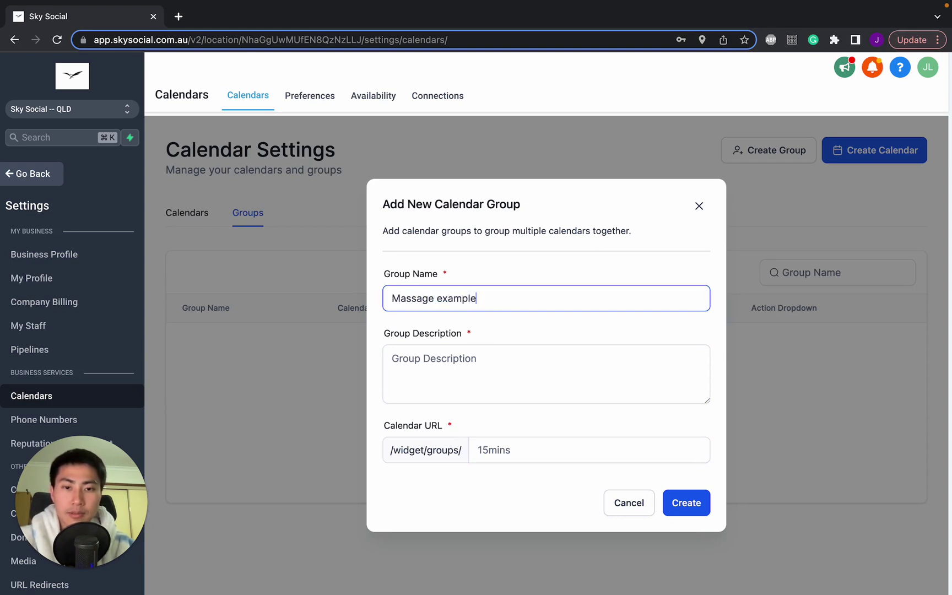
type("30 and ")
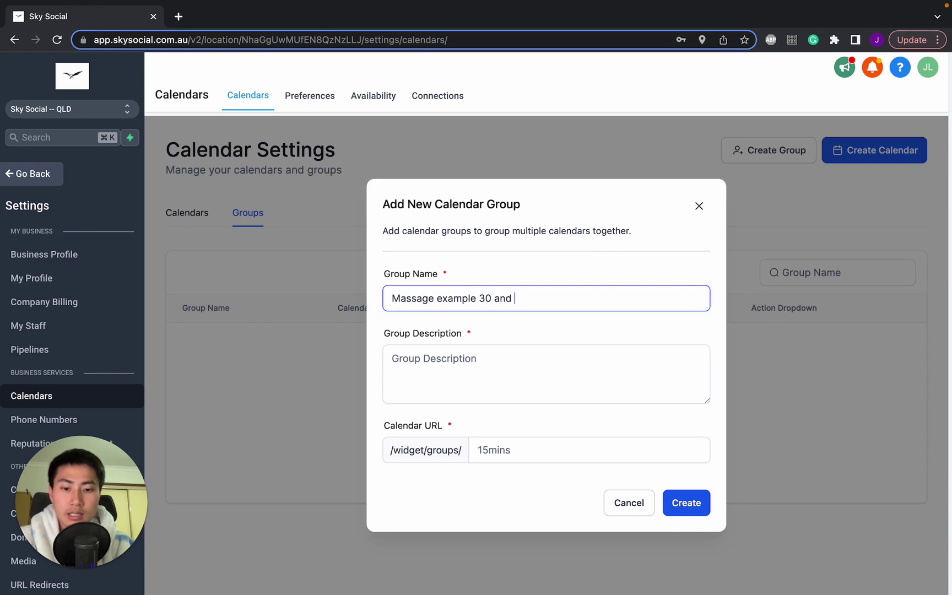
type("60mins")
left_click(496, 384)
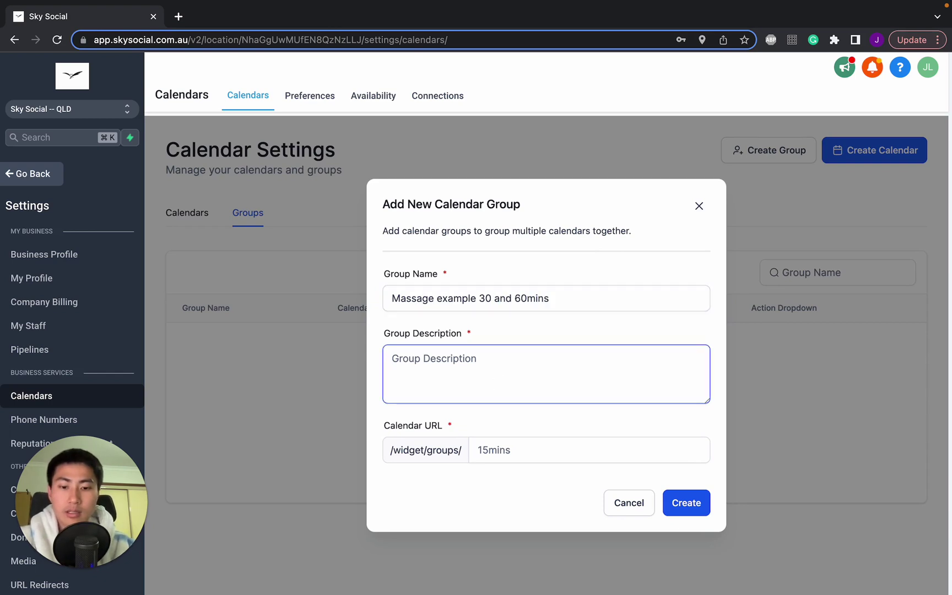
type("test")
left_click(522, 451)
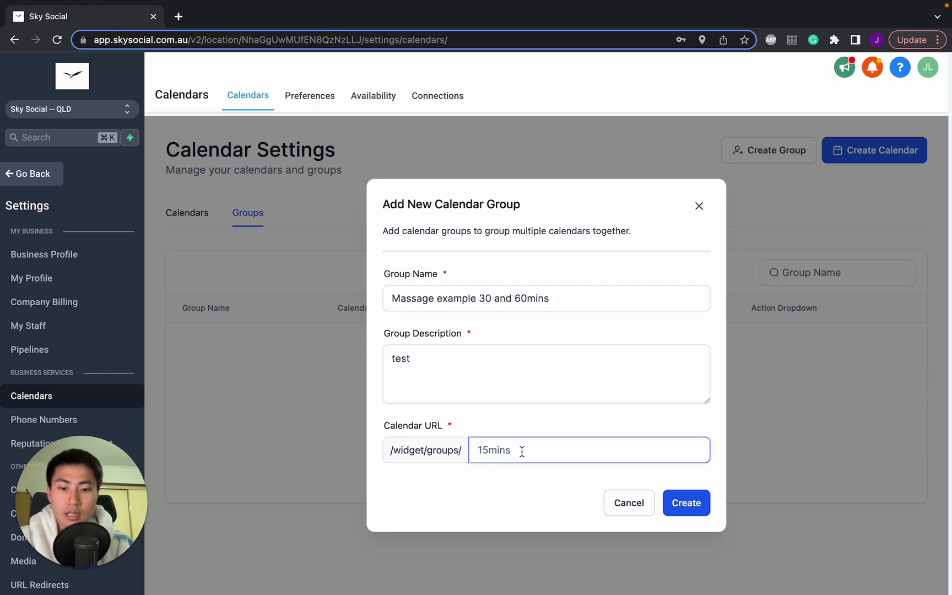
type("3060")
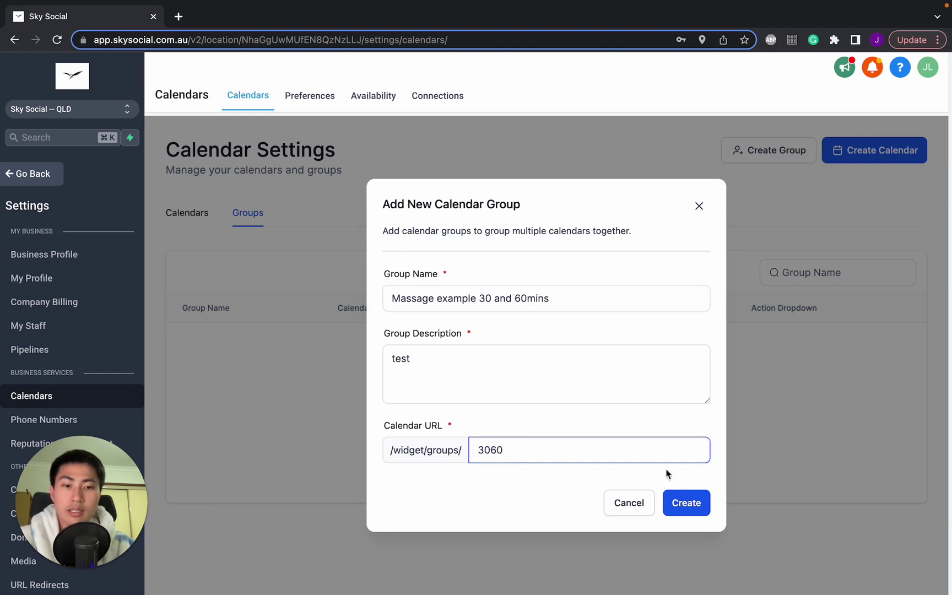
left_click(683, 511)
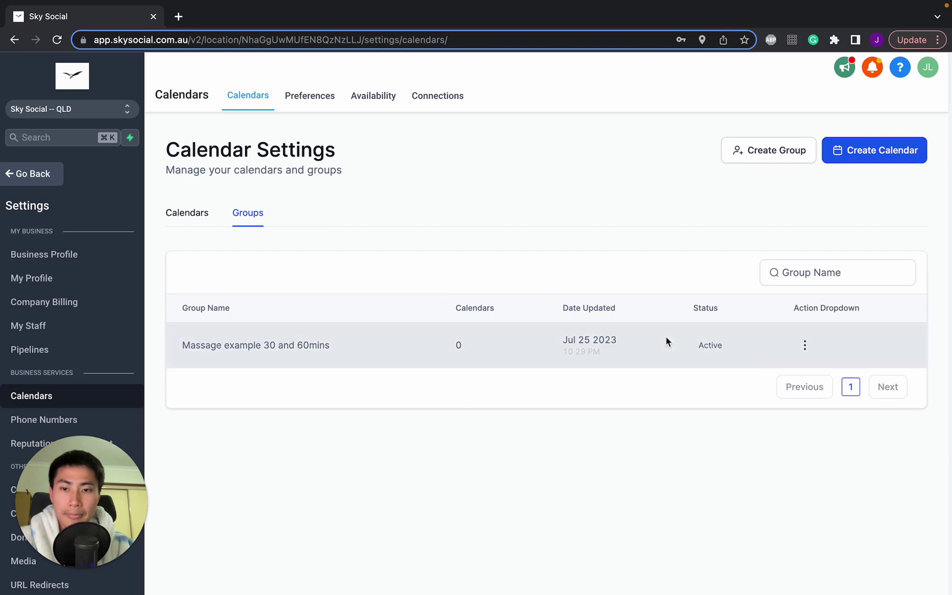
Move the test 1 30min calendar into the Massage example 30 and 60mins group.
left_click(172, 214)
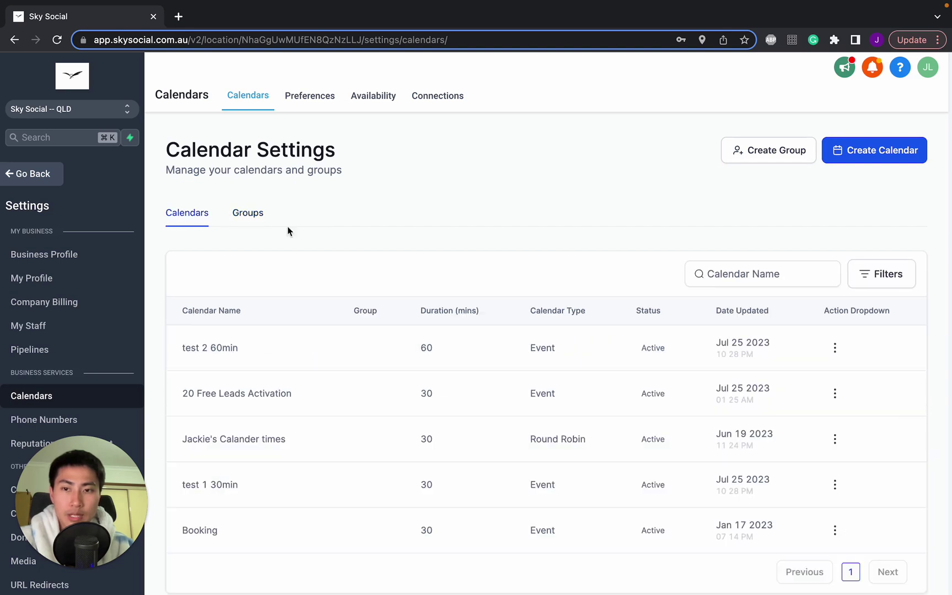
scroll(416, 234, "down", 1)
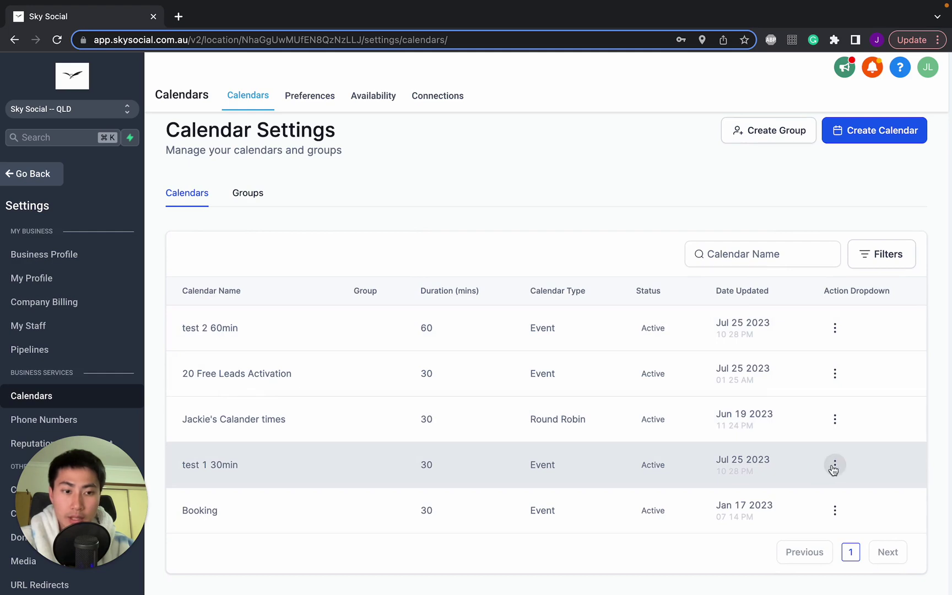
left_click(834, 467)
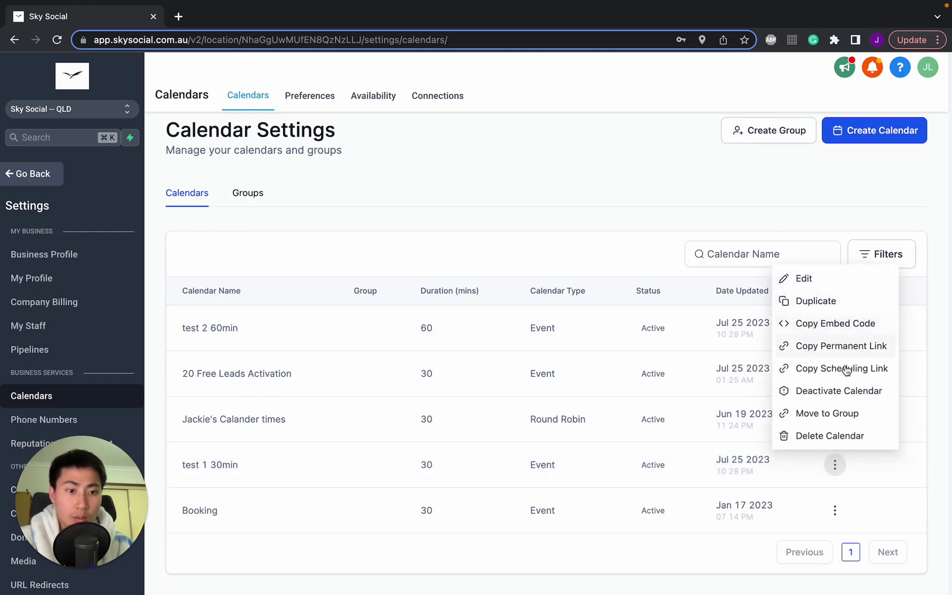
left_click(839, 413)
left_click(550, 342)
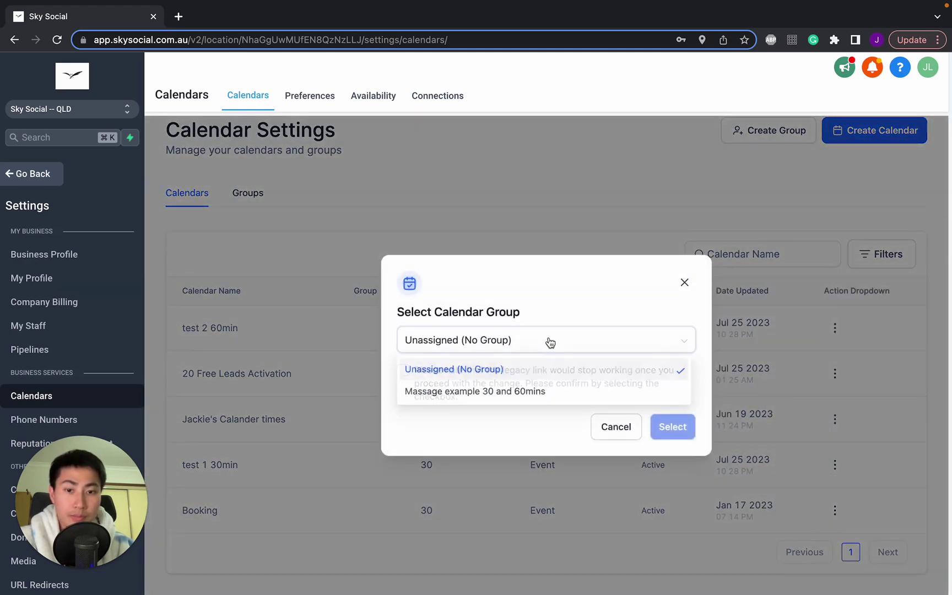
left_click(503, 392)
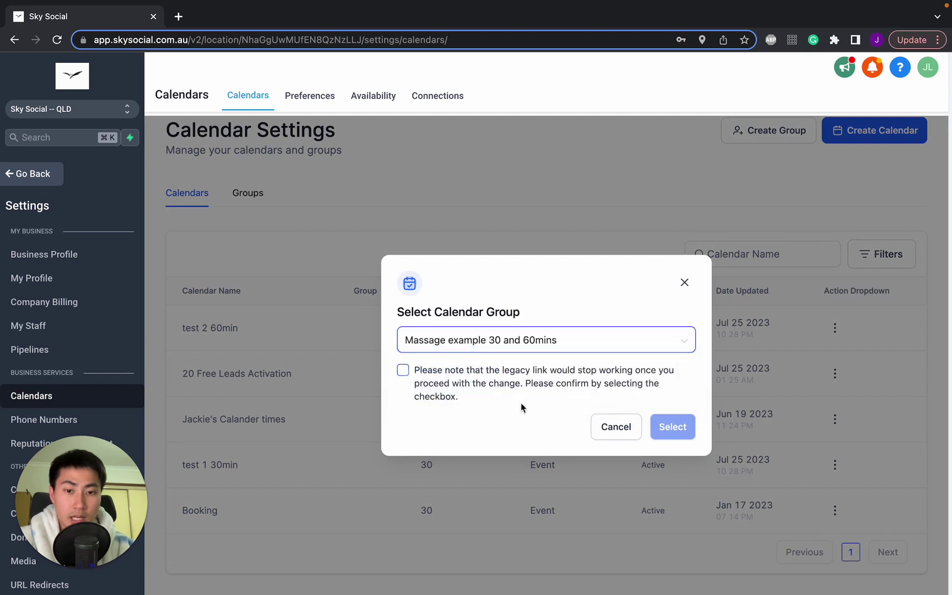
left_click(423, 379)
left_click(682, 427)
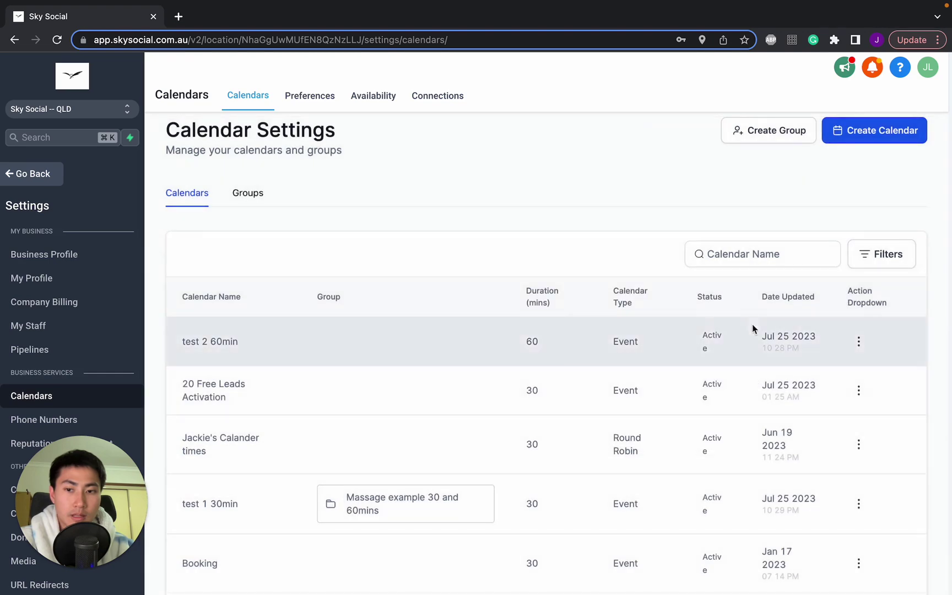
Move the test 2 60min calendar into the same massage group, then return to Groups.
scroll(749, 317, "down", 2)
left_click(858, 302)
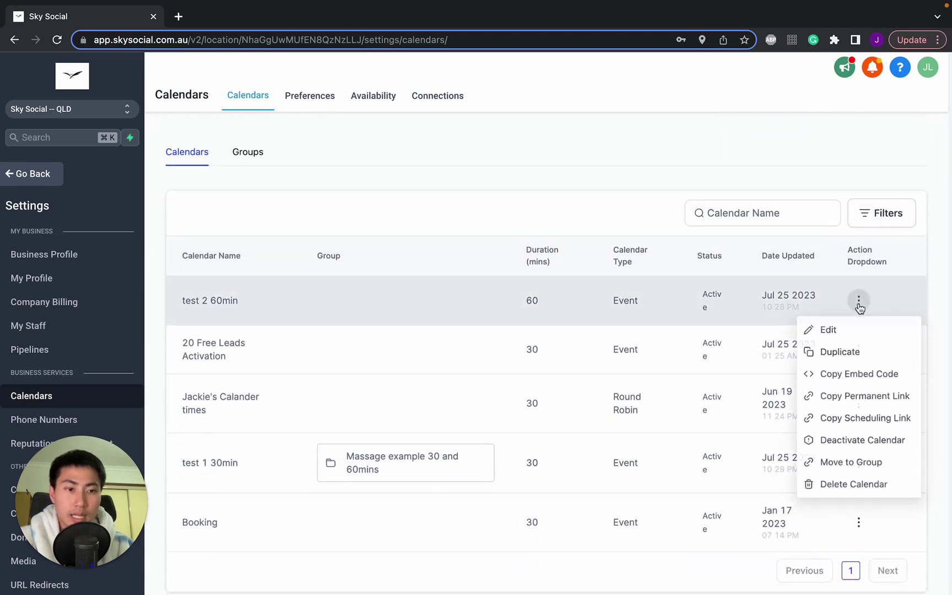
left_click(829, 459)
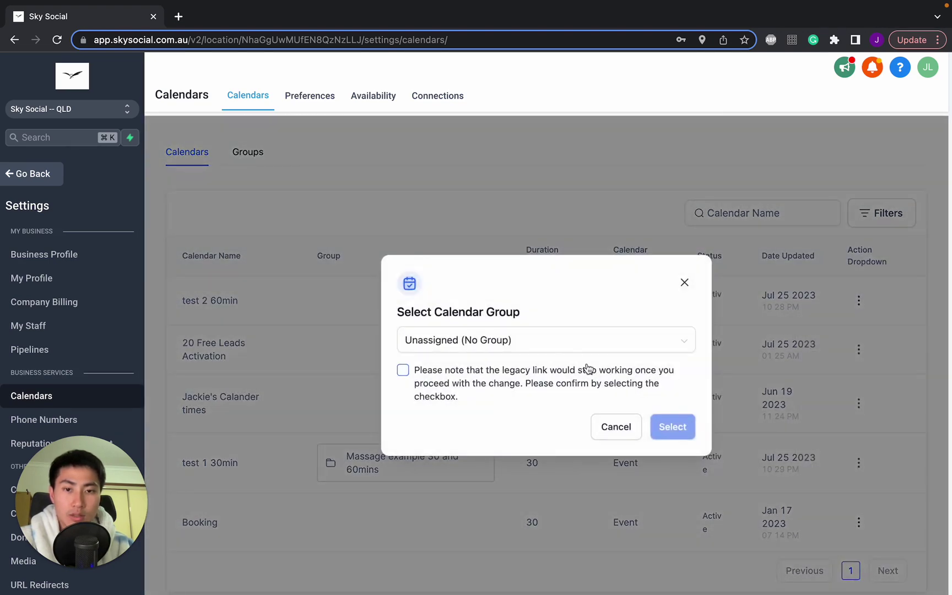
left_click(557, 339)
left_click(471, 389)
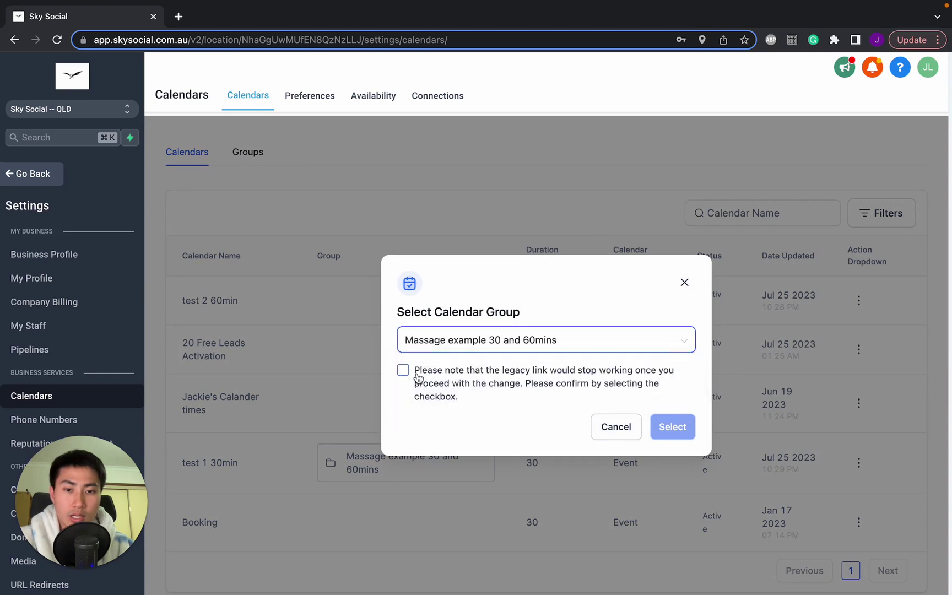
left_click(418, 377)
left_click(683, 429)
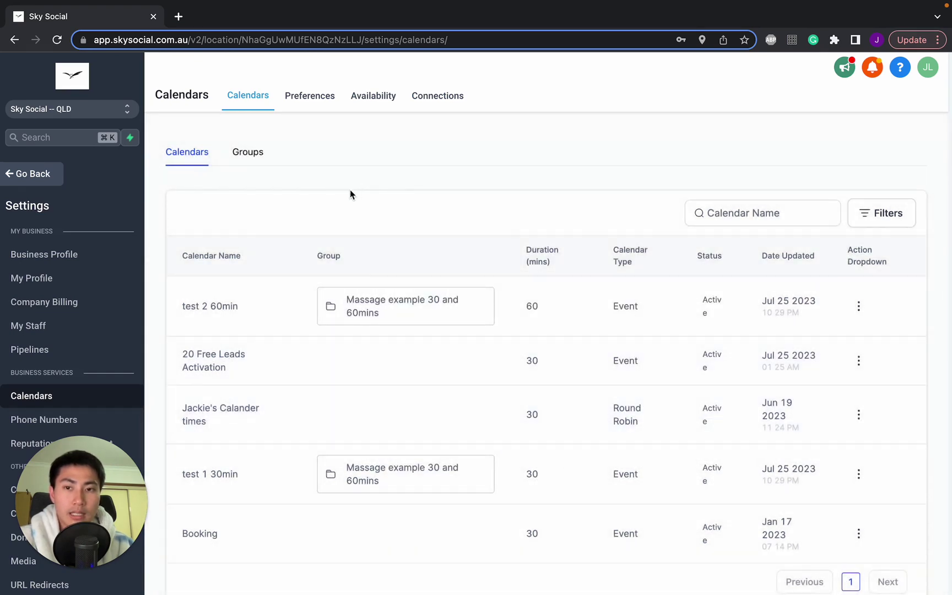
left_click(248, 154)
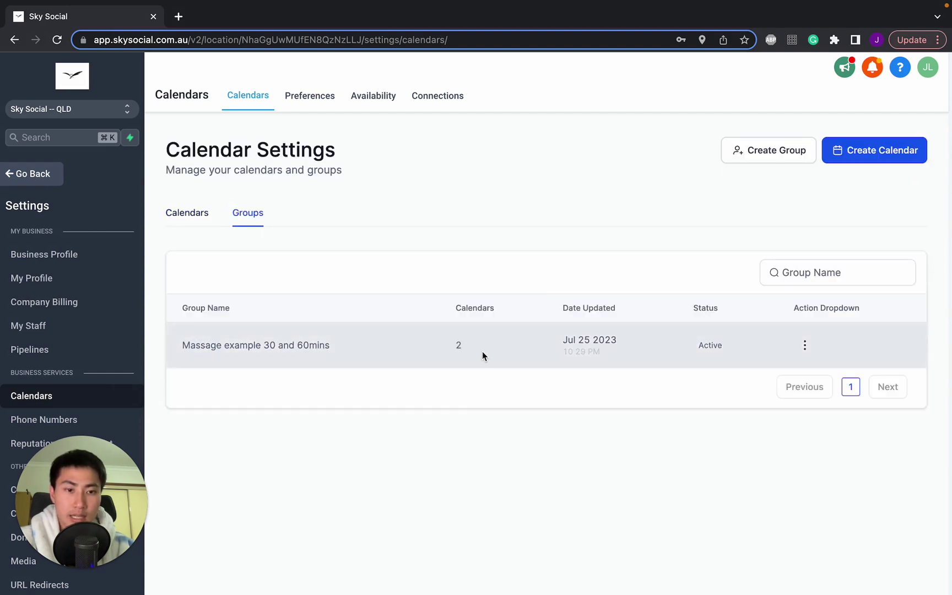
Copy the massage group's scheduling link from its action menu.
left_click(805, 345)
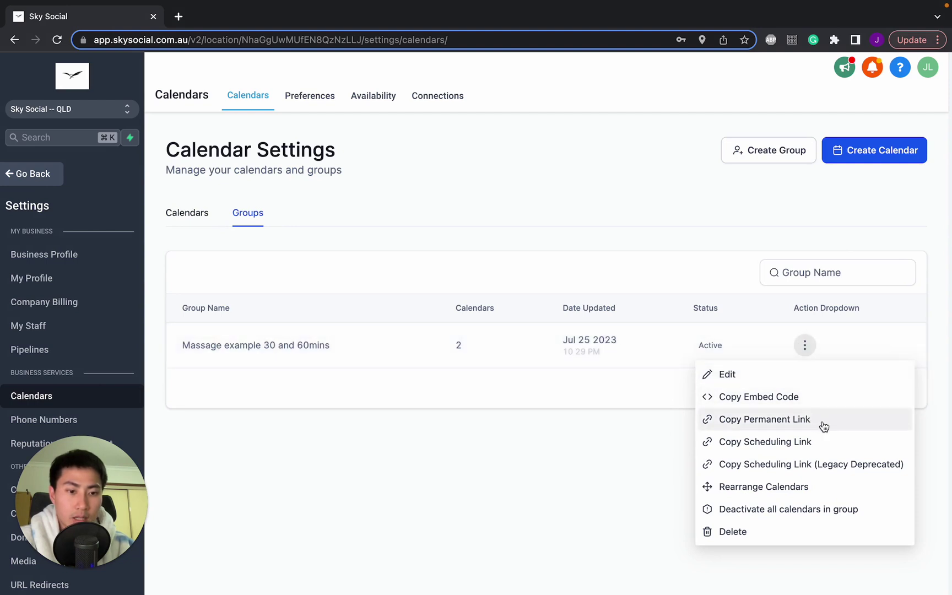
left_click(820, 441)
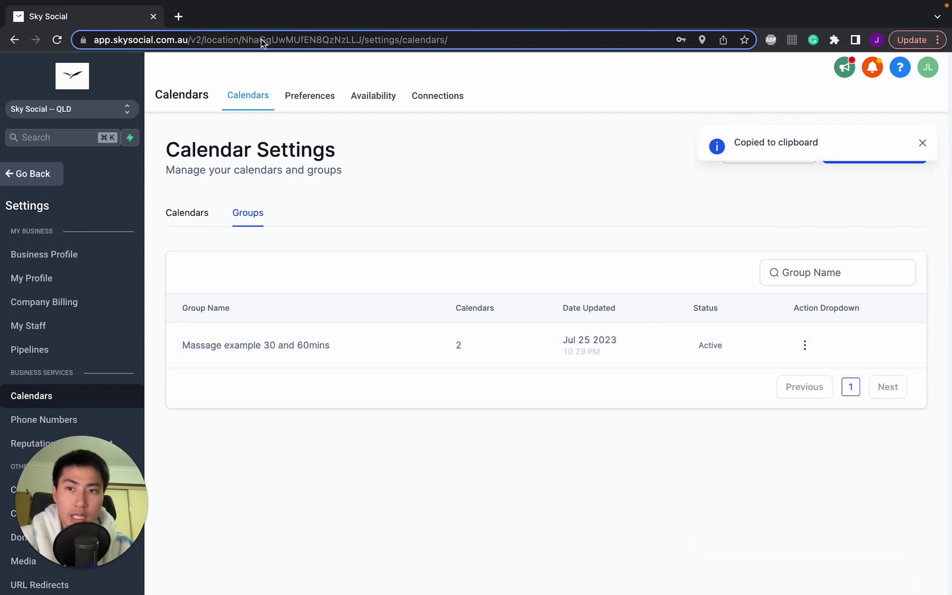
left_click(178, 17)
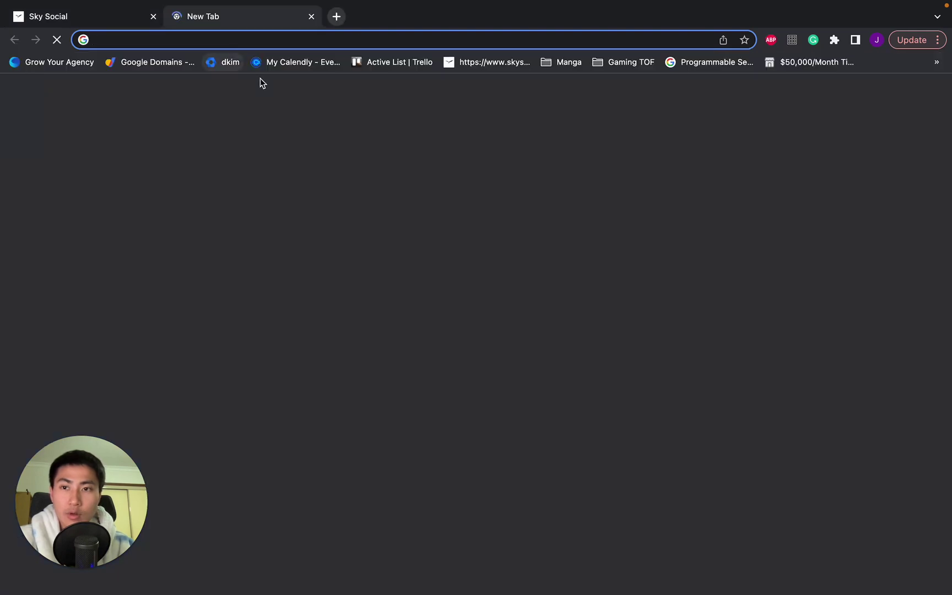
Load the group's public booking page from the pasted link and choose test 1 30min.
key("super+v")
key("Return")
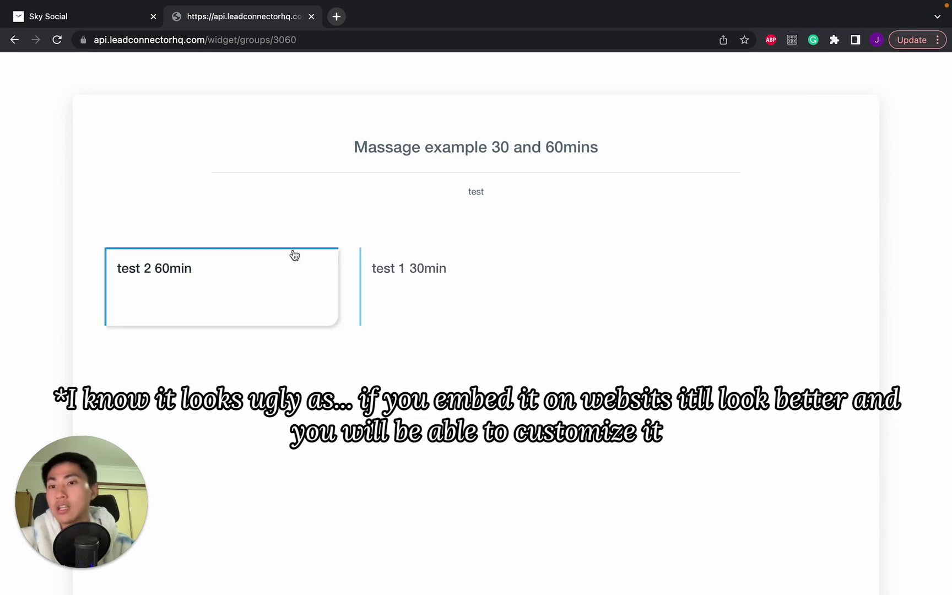
left_click(416, 306)
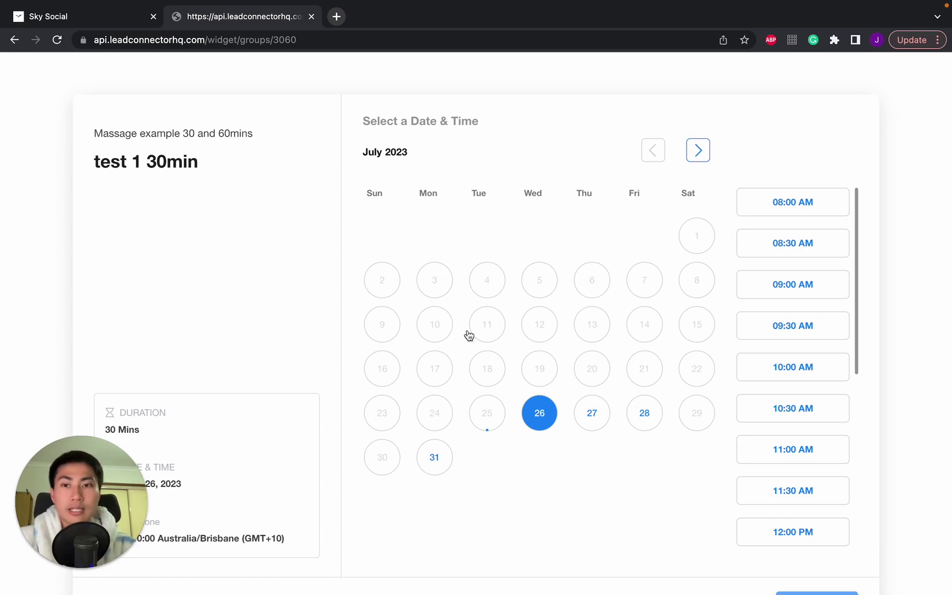
left_click(65, 19)
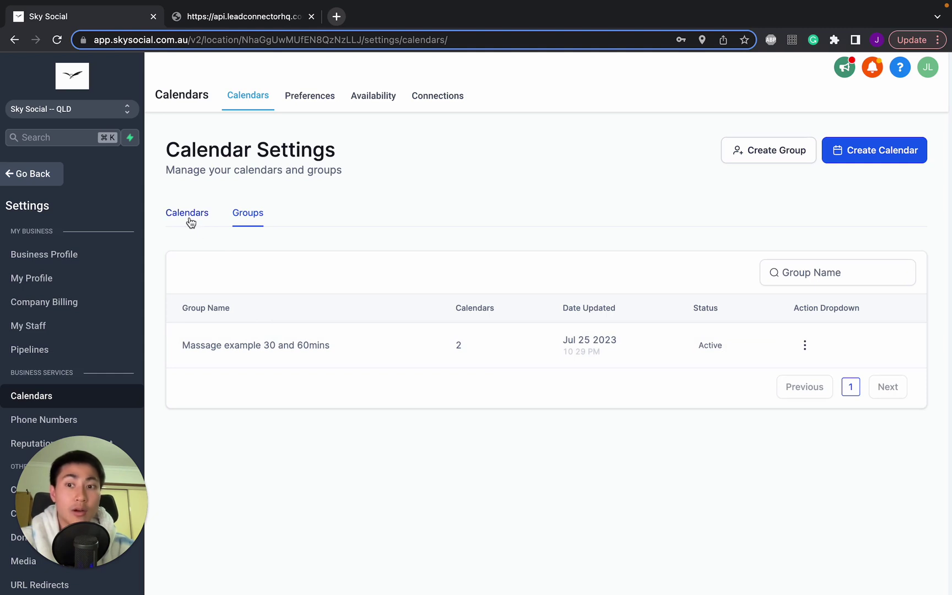
Select the 09:30 AM slot on July 26 for test 1 30min.
left_click(238, 18)
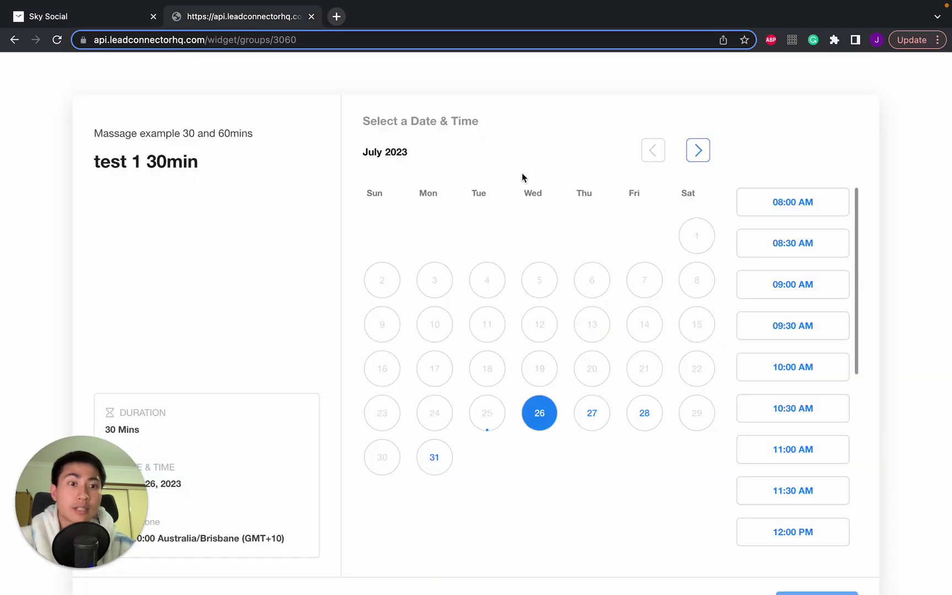
scroll(555, 291, "down", 2)
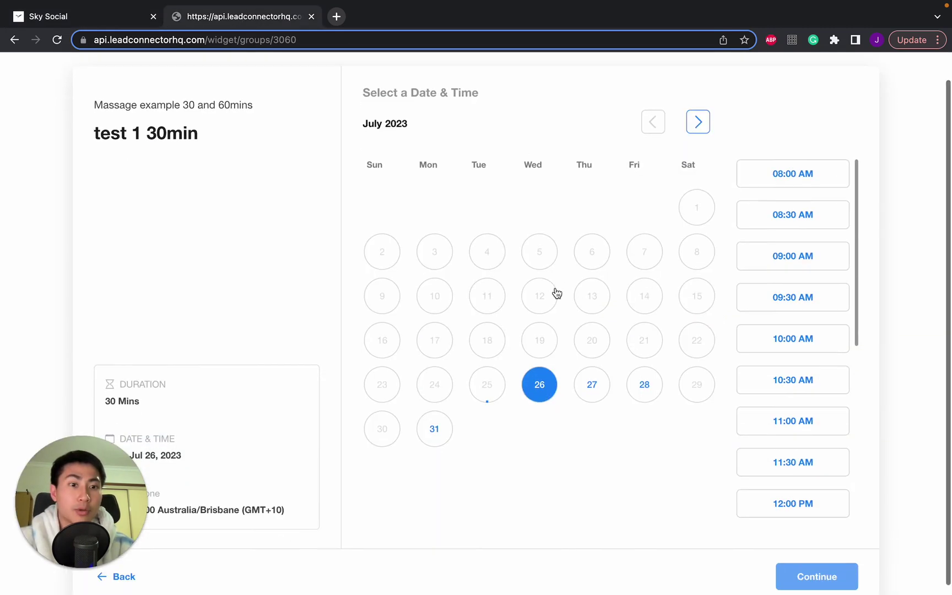
left_click(792, 292)
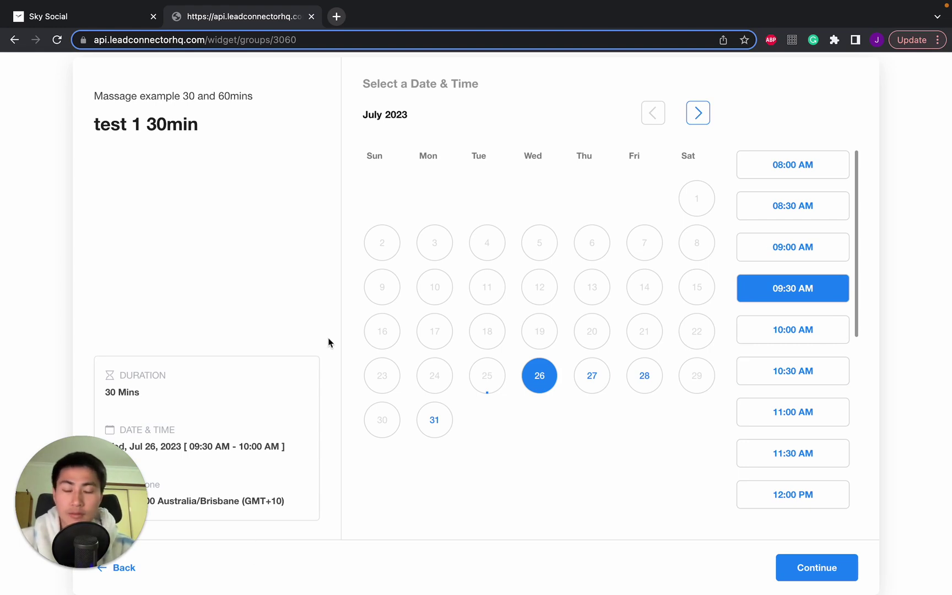
left_click(89, 17)
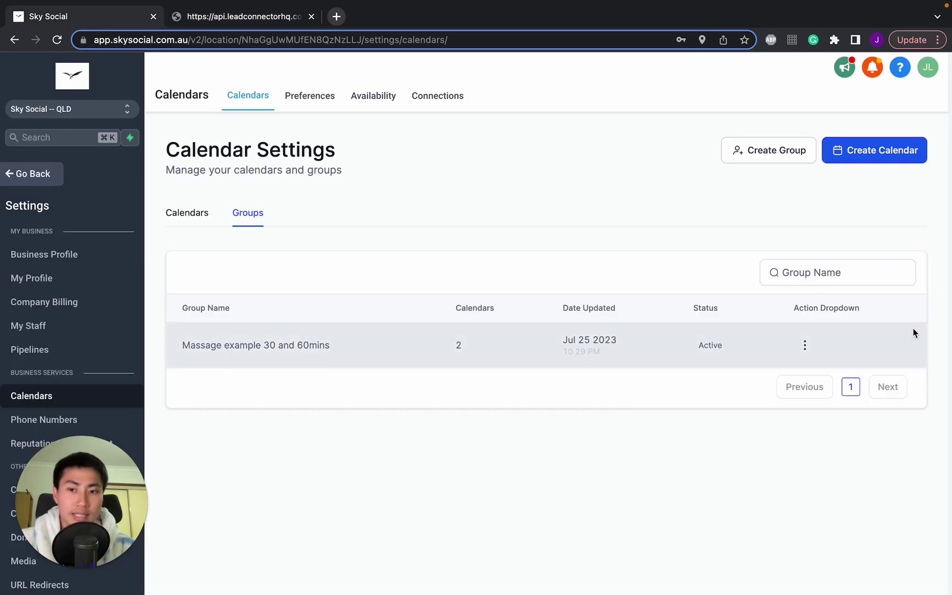
left_click(806, 346)
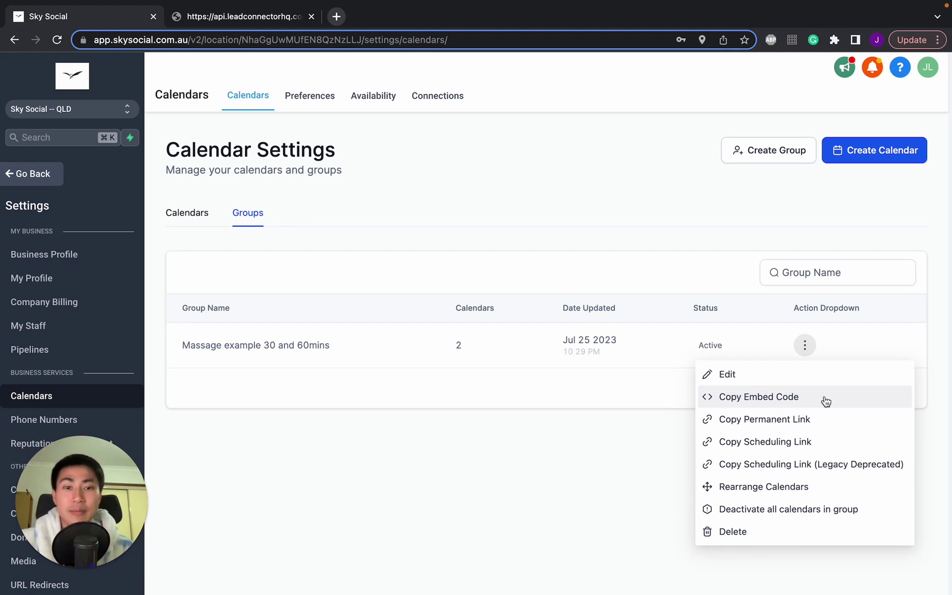
left_click(940, 270)
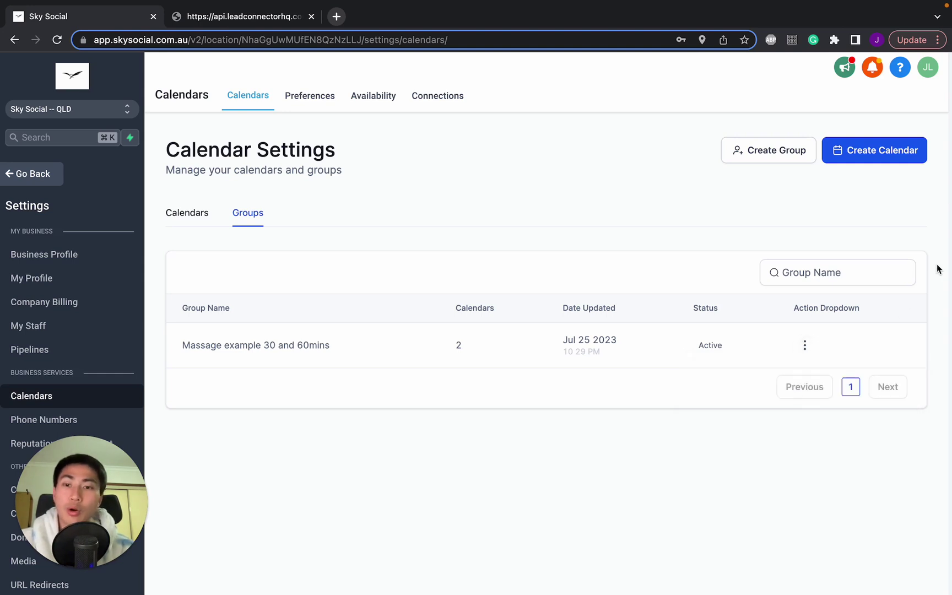